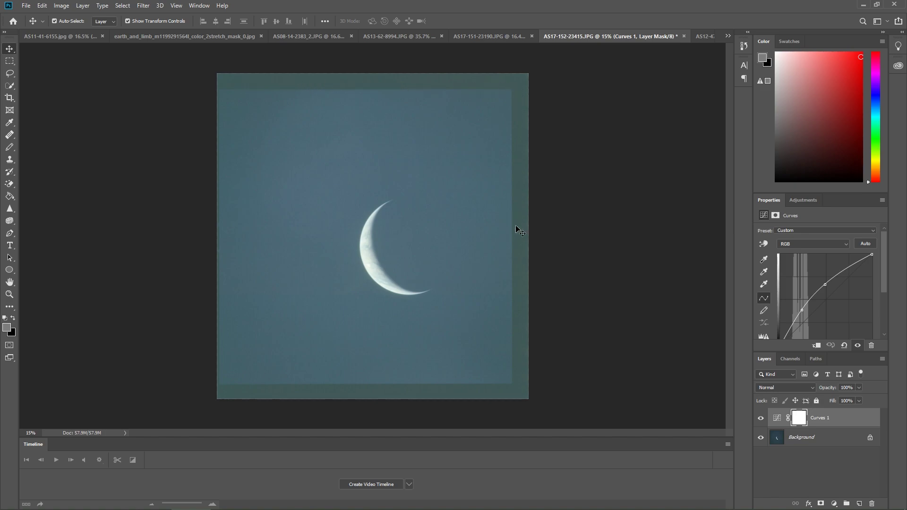
Reshape the RGB curve on the crescent photo, raising its shadow point and pulling its midtone point well below the diagonal.
left_click_drag(801, 311, 833, 303)
scroll(402, 253, "up", 3)
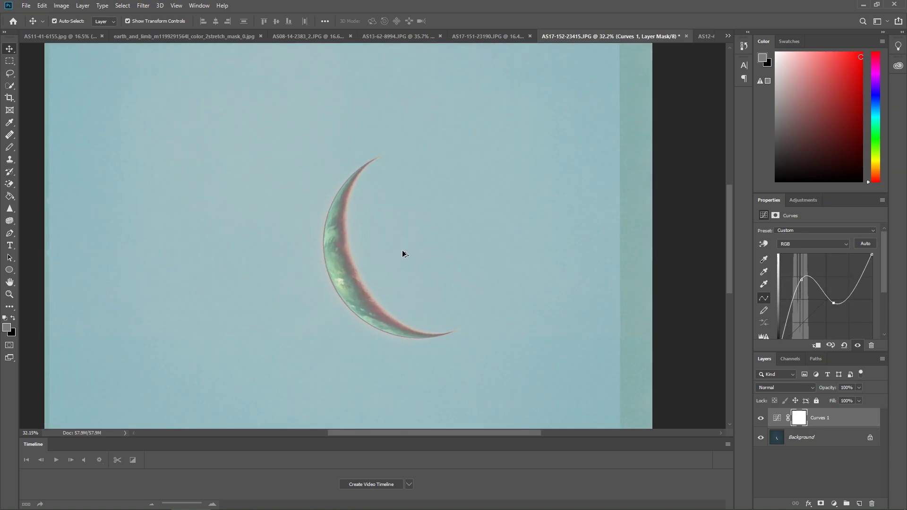
scroll(402, 254, "up", 2)
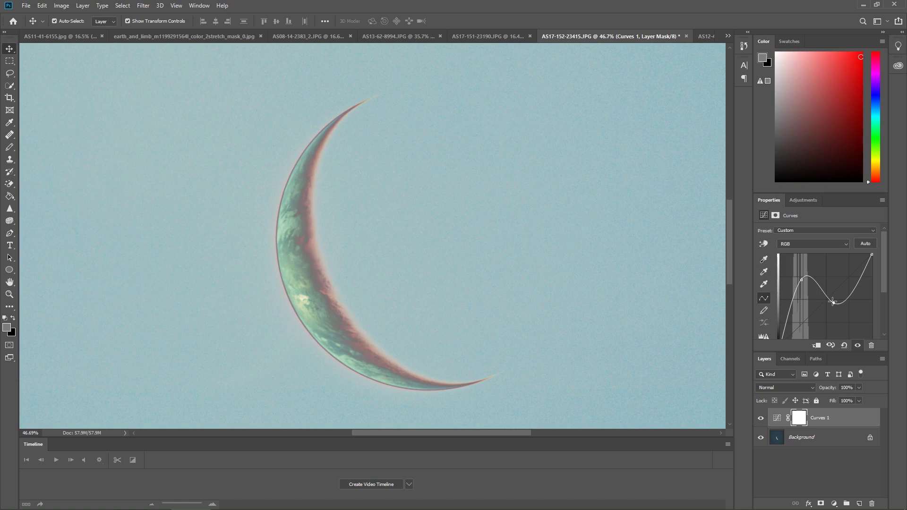
left_click_drag(833, 302, 845, 321)
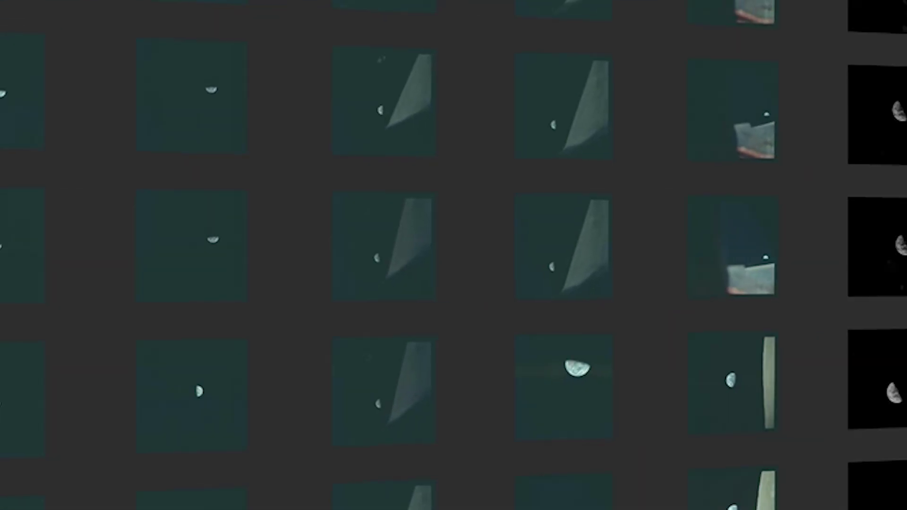
left_click(758, 289)
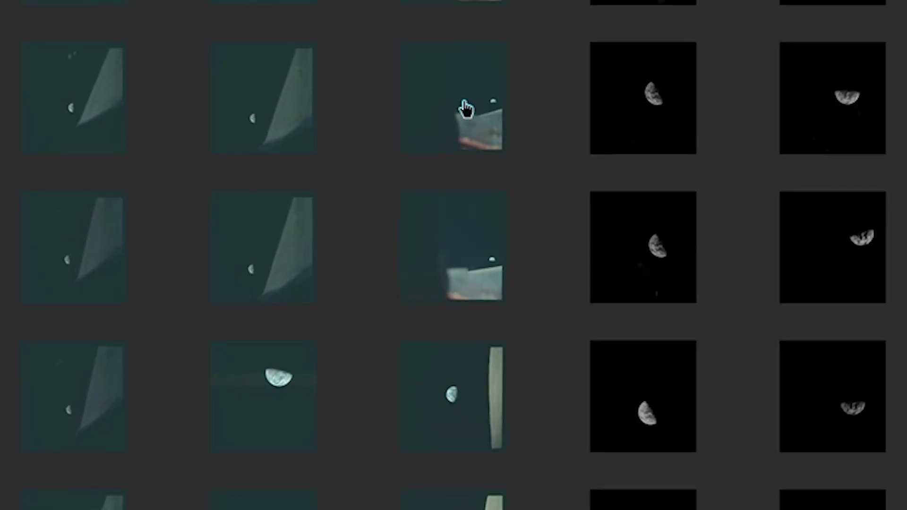
left_click(465, 109)
left_click(829, 383)
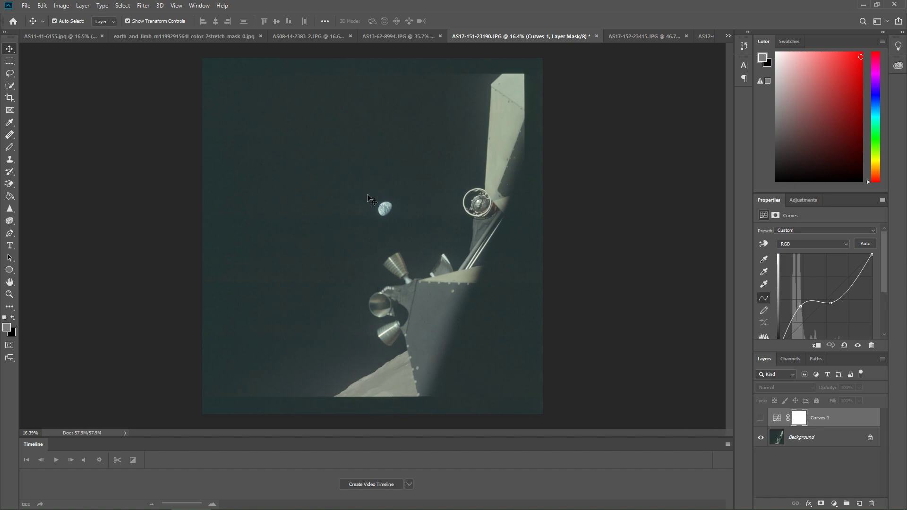
Toggle the Curves 1 layer in AS17-151-23190.JPG, leave it visible, and inspect the area around the Earth closely.
left_click(760, 418)
left_click(760, 418)
left_click(760, 418)
scroll(403, 203, "up", 3)
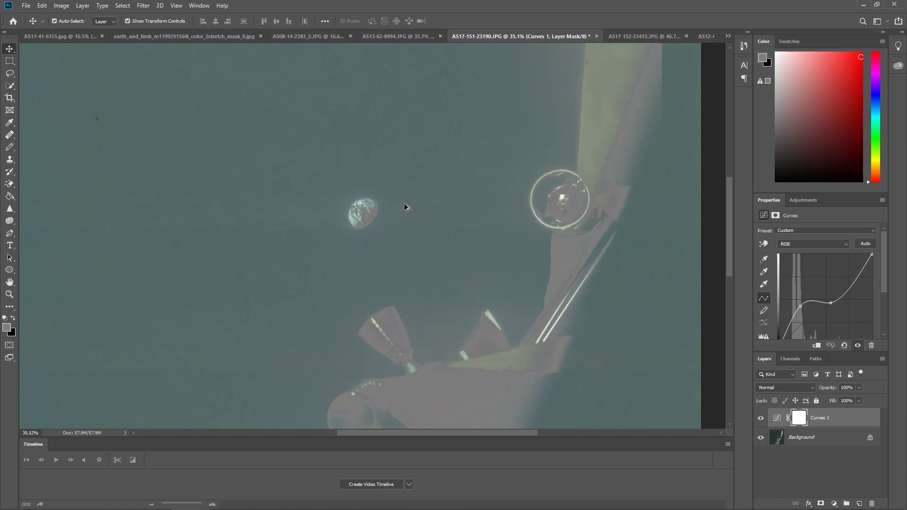
scroll(404, 204, "up", 2)
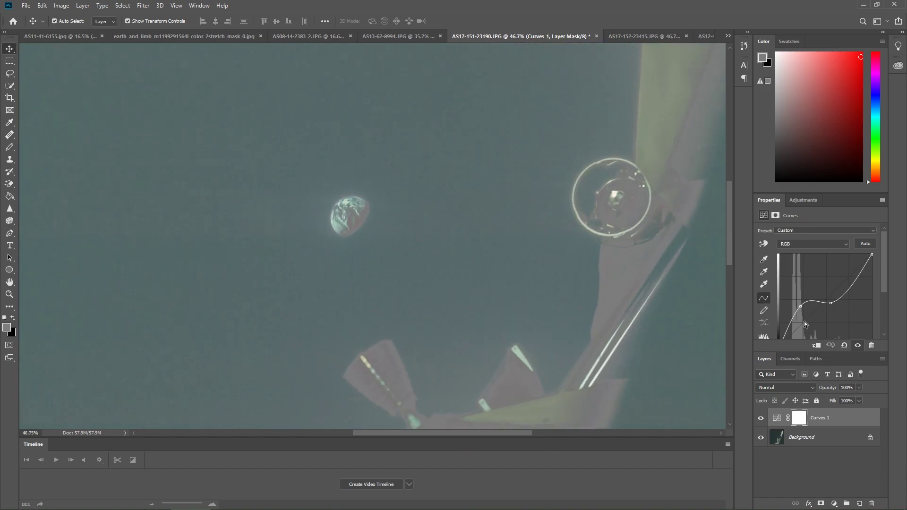
Reshape the RGB curve in AS17-151-23190.JPG, lowering the shadow point and bringing both curve points close to the diagonal.
mouse_move(832, 305)
left_mouse_down()
mouse_move(819, 274)
mouse_move(844, 323)
mouse_move(801, 297)
mouse_move(798, 270)
mouse_move(800, 321)
left_mouse_up()
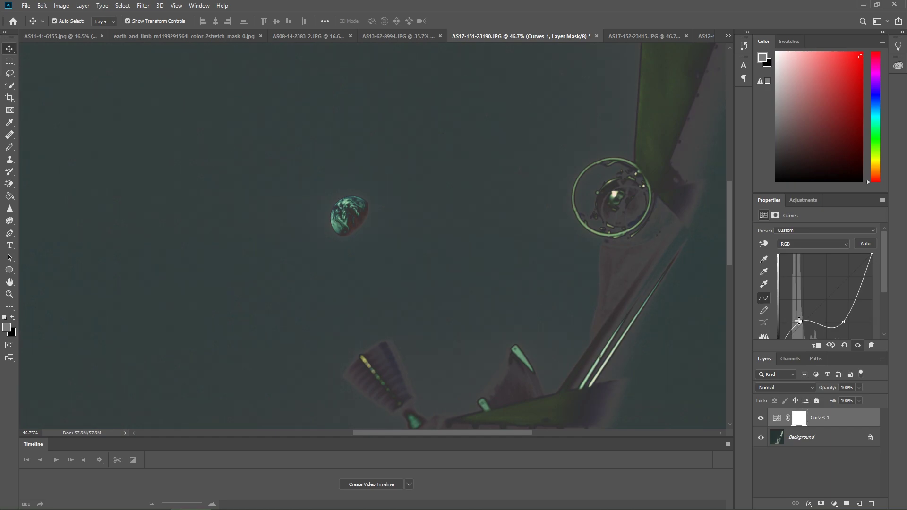
left_click_drag(844, 321, 829, 296)
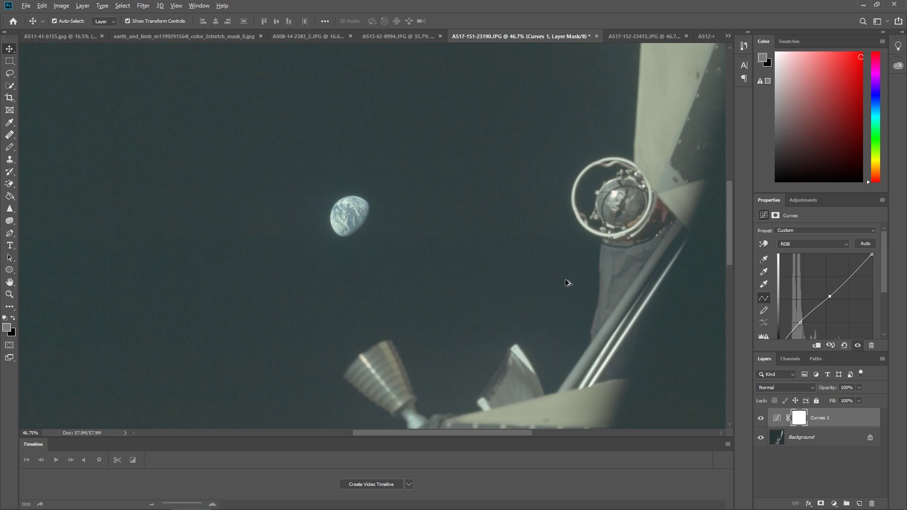
scroll(567, 283, "down", 2)
left_click(222, 37)
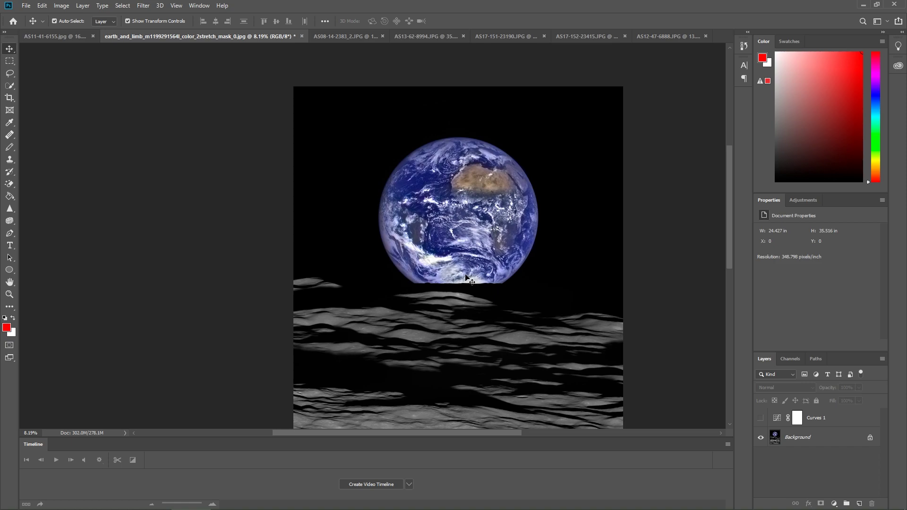
left_click(761, 419)
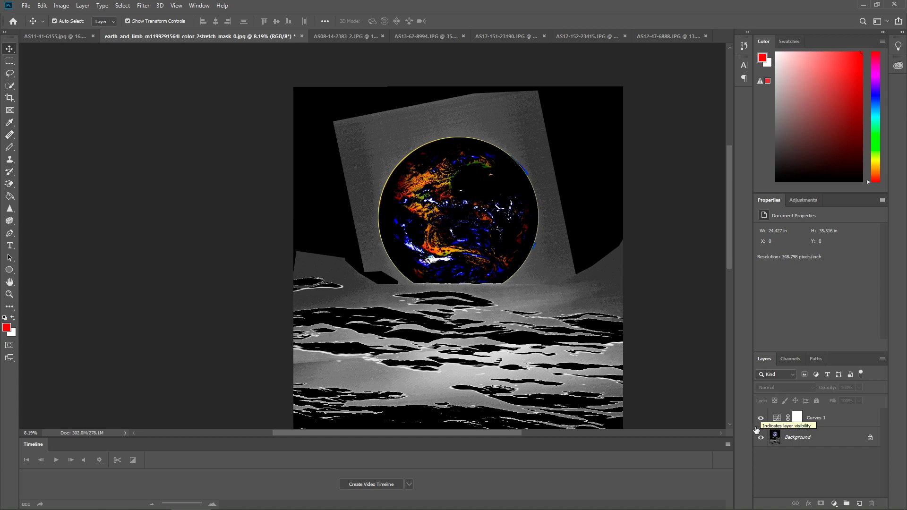
left_click(814, 418)
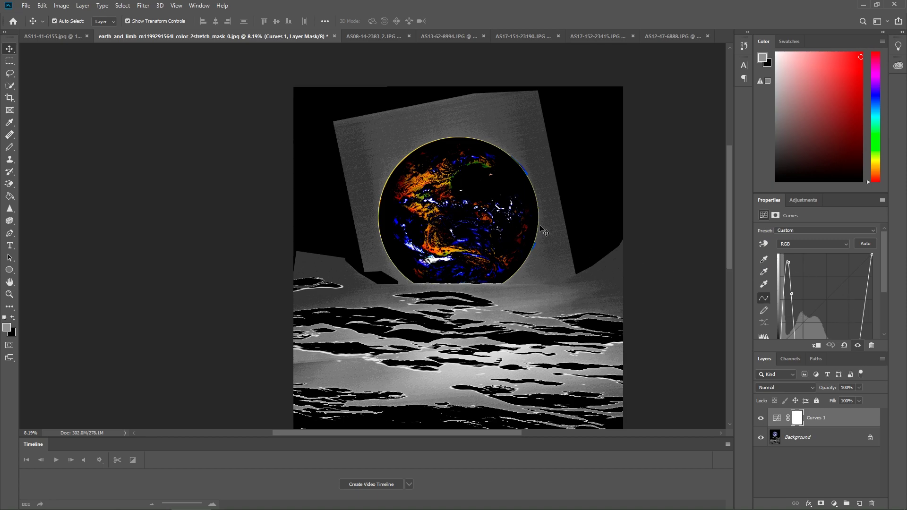
Compare the lunar horizon below the Earth with the Curves 1 adjustment hidden and shown.
scroll(539, 229, "up", 3)
scroll(538, 229, "down", 4)
scroll(522, 362, "up", 3)
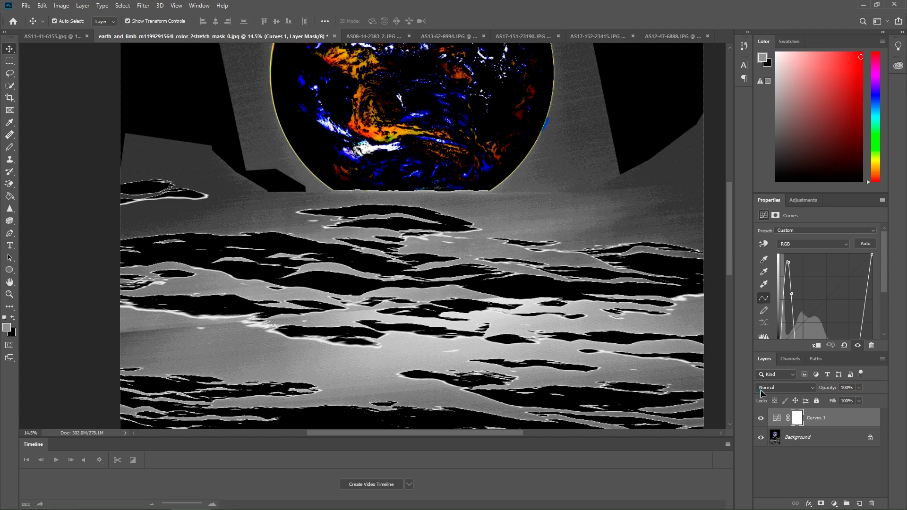
left_click(760, 418)
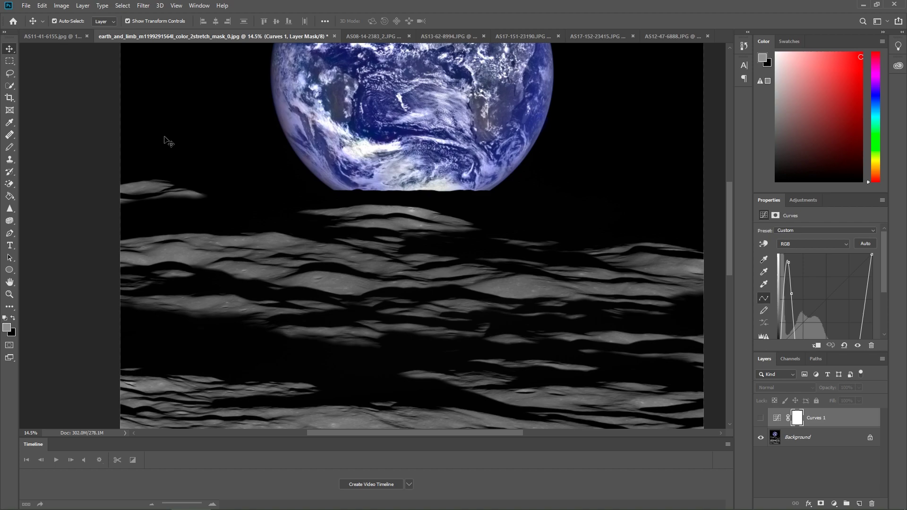
left_click(761, 417)
Examine the background shapes around the Earth and the lunar terrain below it with the Curves adjustment applied.
scroll(291, 239, "down", 3)
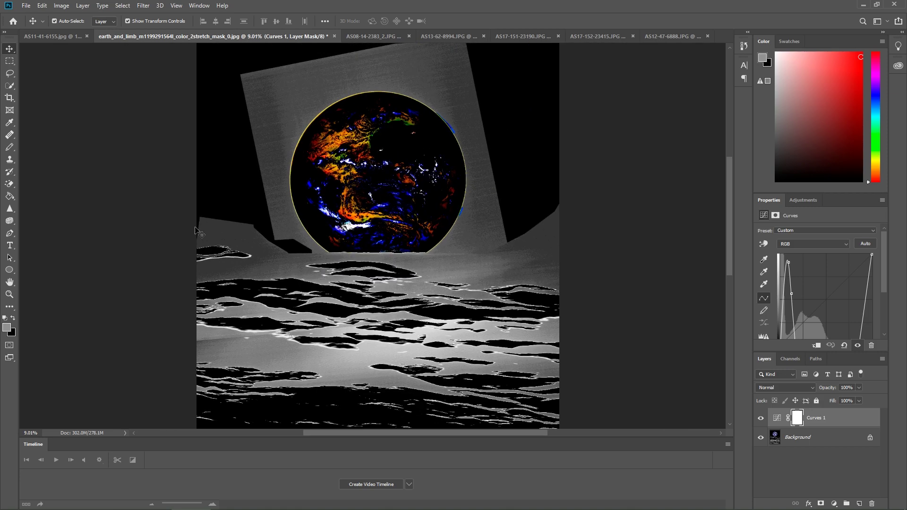
scroll(532, 260, "up", 5)
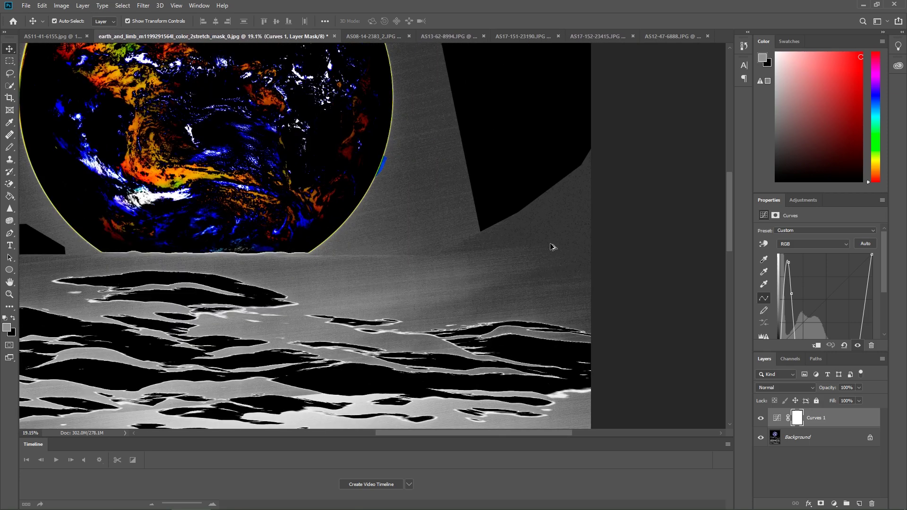
scroll(472, 270, "down", 4)
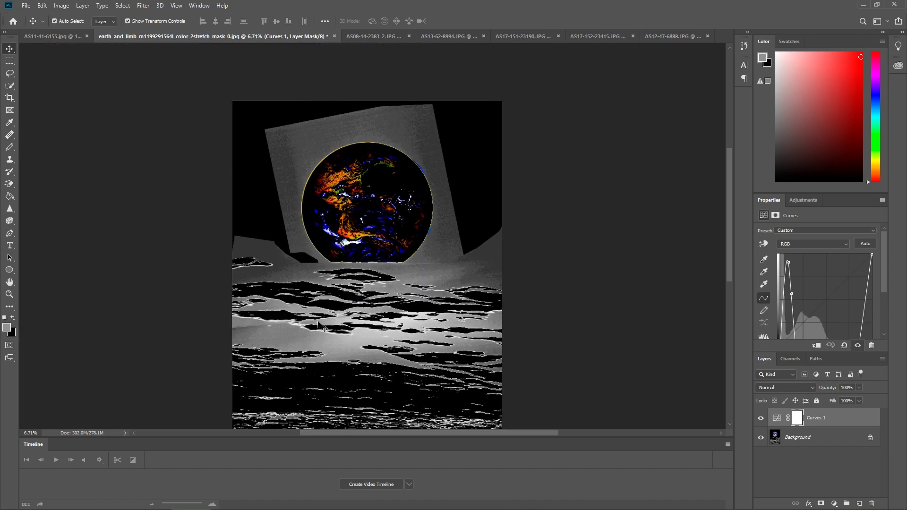
scroll(279, 338, "up", 5)
scroll(282, 326, "down", 5)
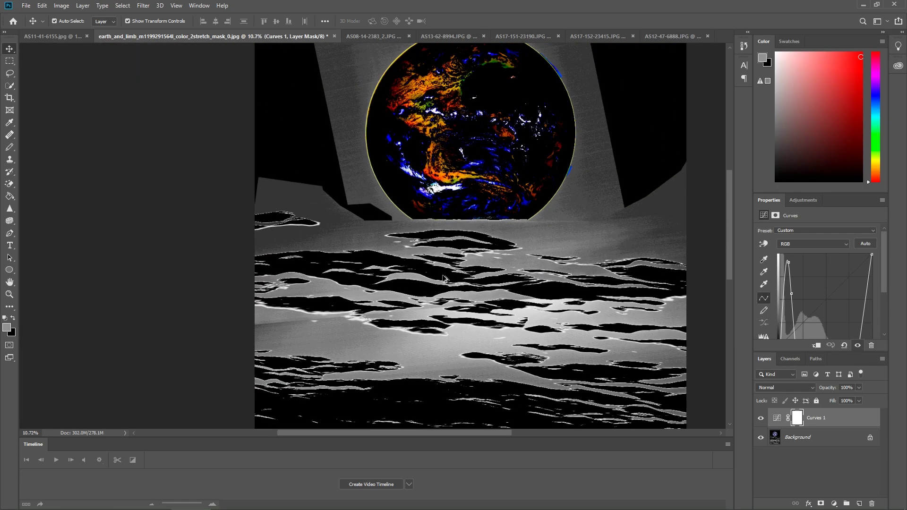
scroll(492, 277, "down", 4)
scroll(491, 276, "right", 4)
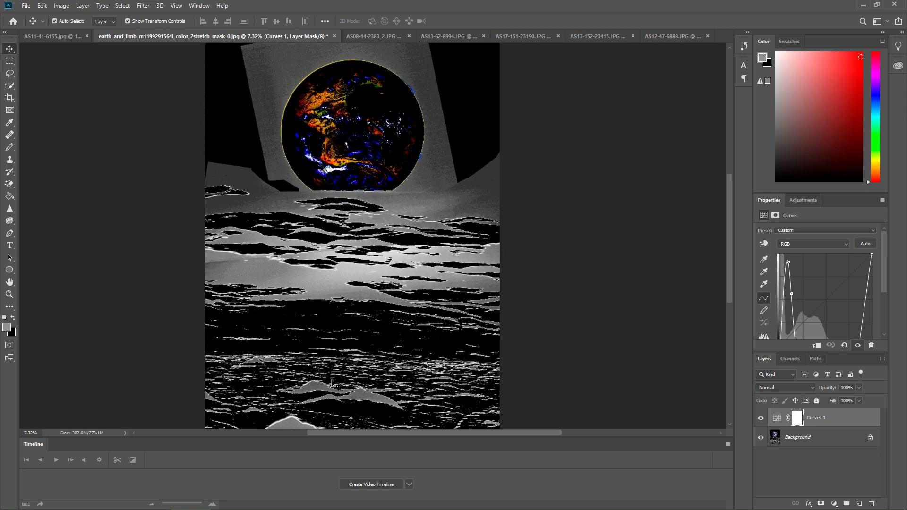
scroll(343, 119, "up", 3)
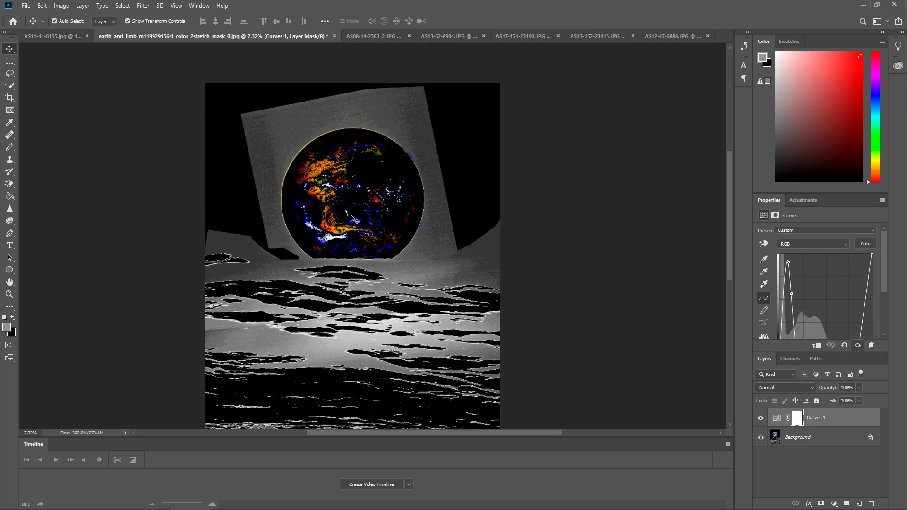
Hide and restore the Curves 1 layer to compare the Earth, and inspect the black gap beside its lower edge.
left_click(760, 419)
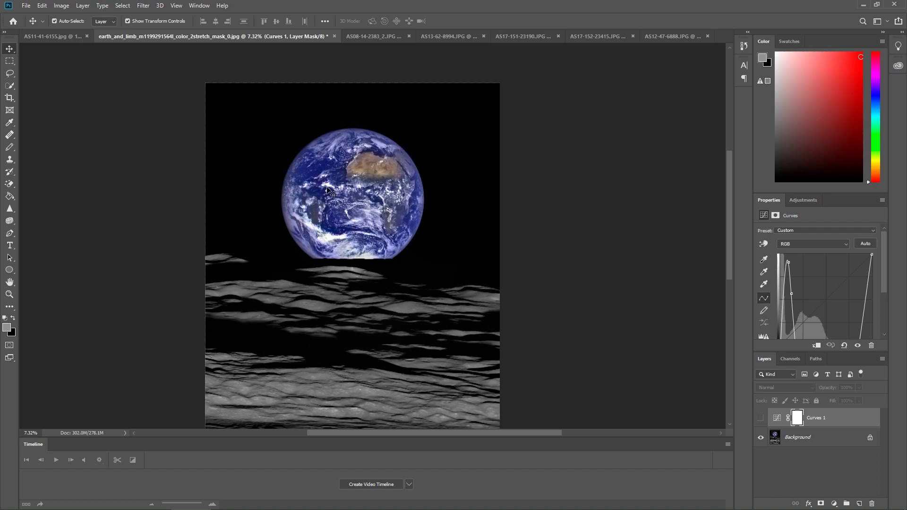
left_click(760, 418)
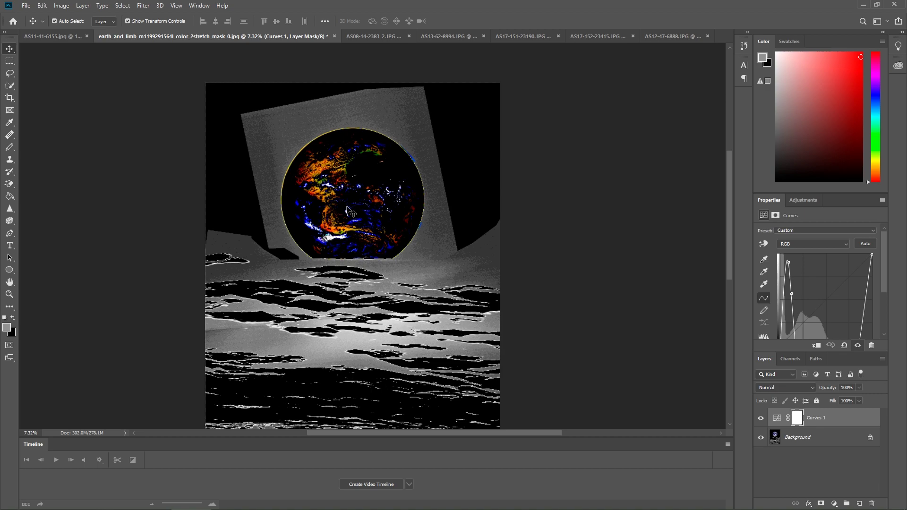
scroll(303, 250, "up", 4)
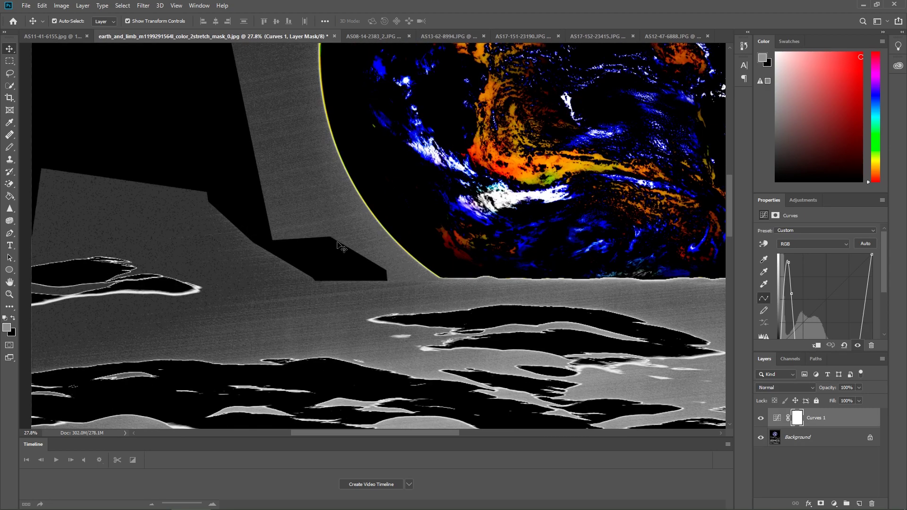
scroll(416, 264, "down", 4)
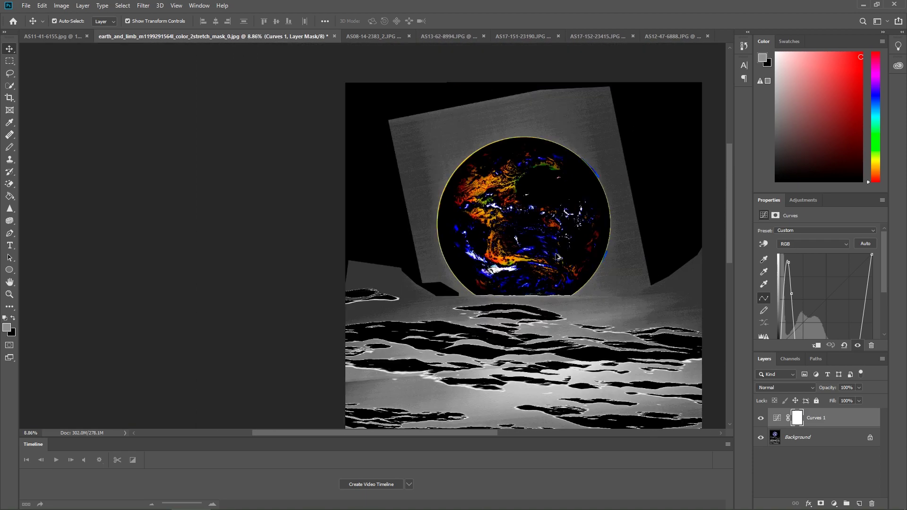
Move the RGB curve points back onto the diagonal while viewing the blue patch at the Earth's edge.
scroll(562, 255, "up", 7)
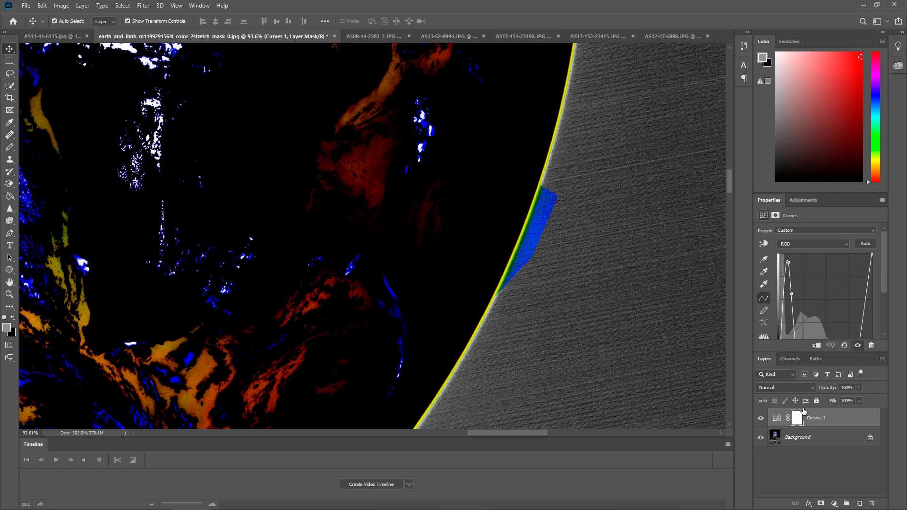
left_click_drag(794, 295, 823, 295)
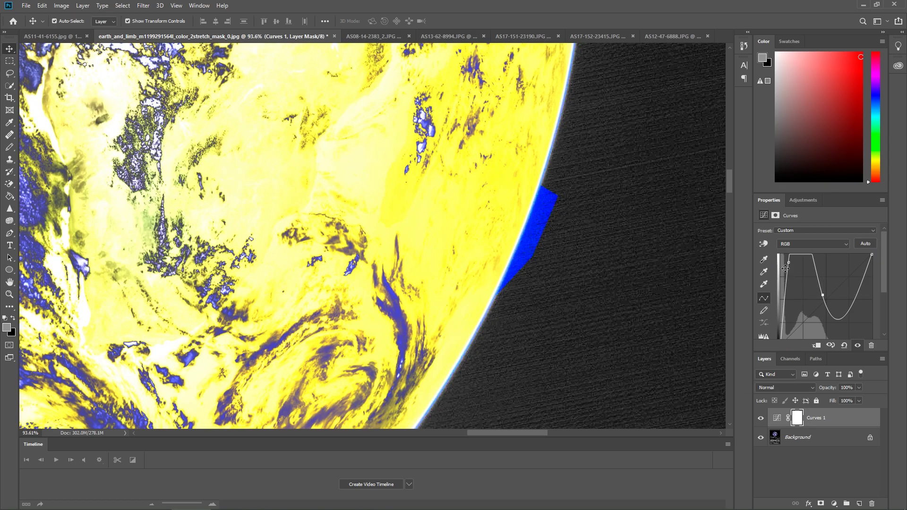
left_click_drag(787, 263, 825, 299)
mouse_move(872, 256)
left_mouse_down()
mouse_move(868, 269)
mouse_move(877, 255)
left_mouse_up()
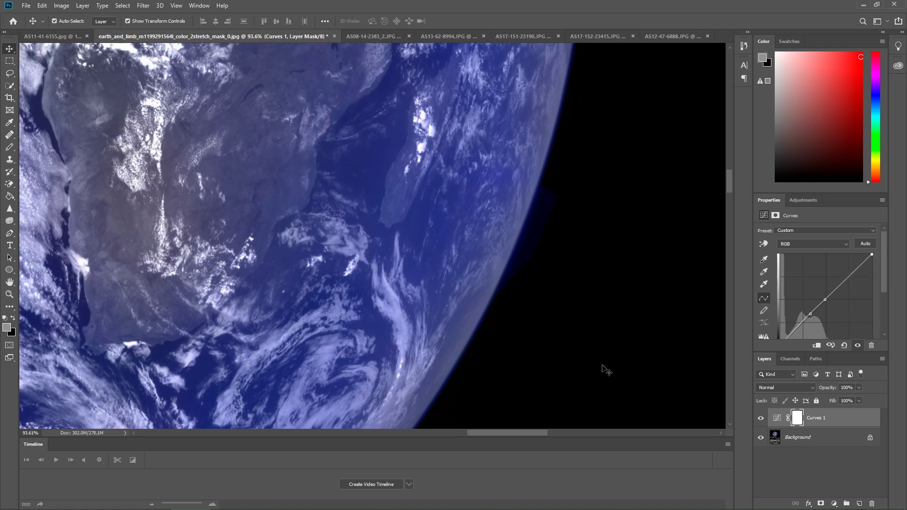
Raise the RGB curve's shadow and lower midtone points steeply to exaggerate faint detail in the dark sky around the Earth.
scroll(606, 370, "down", 5)
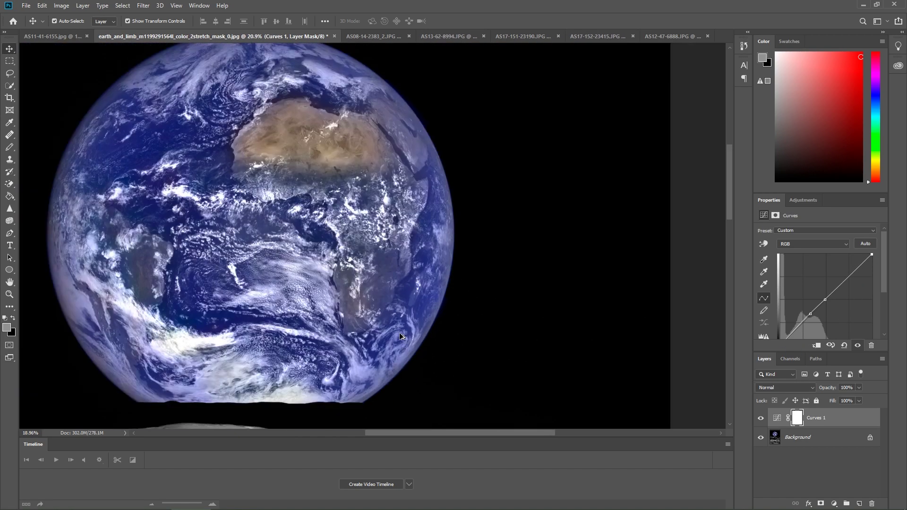
scroll(400, 336, "down", 2)
scroll(429, 345, "up", 5)
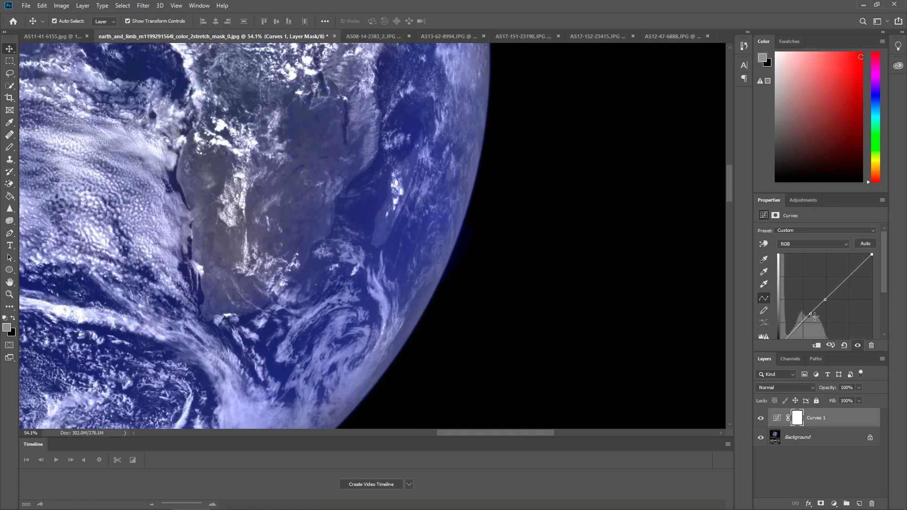
left_click_drag(810, 314, 820, 268)
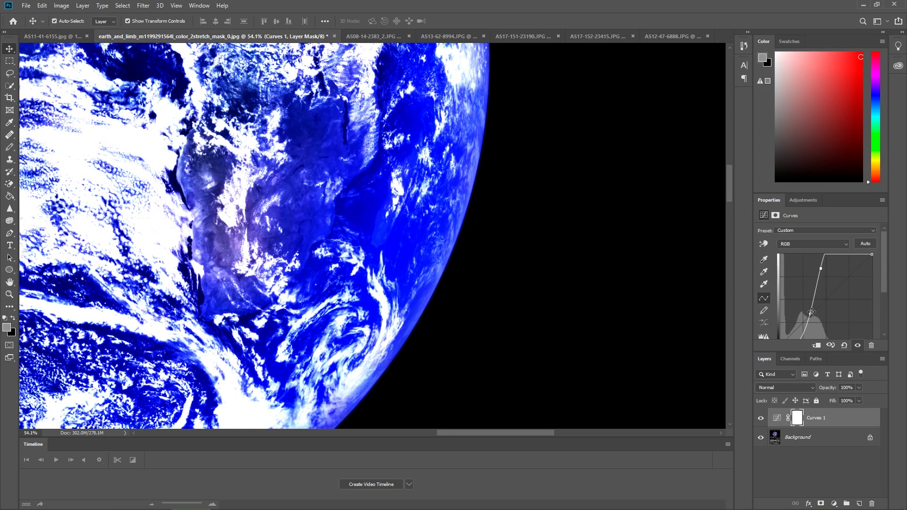
left_click_drag(811, 312, 807, 269)
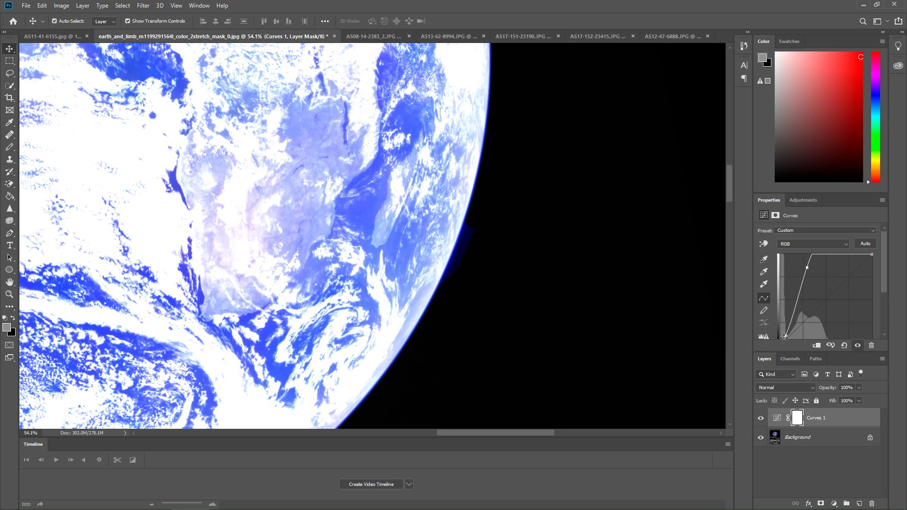
left_click_drag(784, 338, 783, 283)
Examine the blue patches on the Earth's limb and the background edges around the globe.
scroll(395, 326, "down", 5)
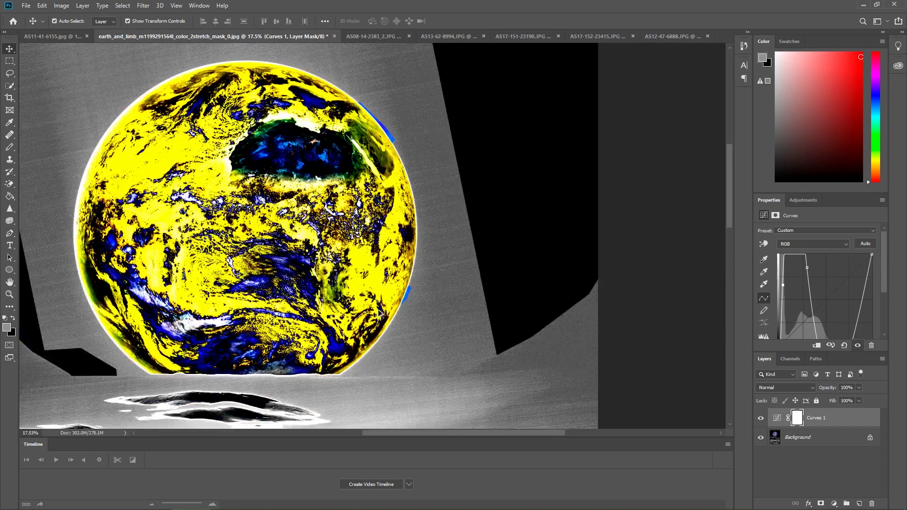
scroll(399, 152, "up", 4)
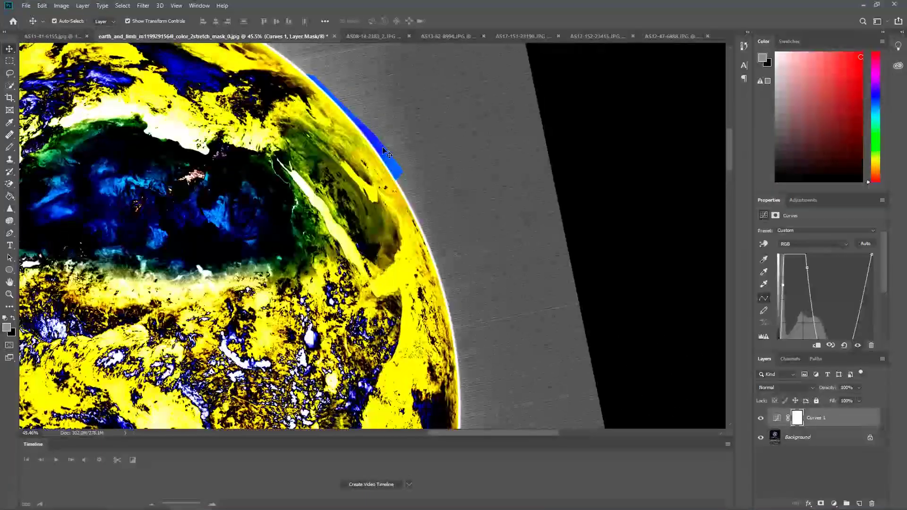
scroll(336, 341, "down", 5)
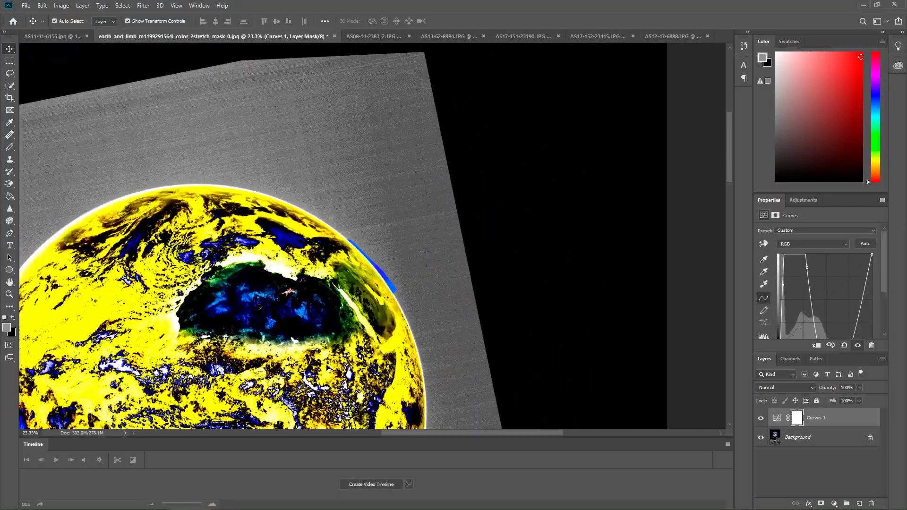
scroll(327, 380, "left", 2)
scroll(349, 368, "down", 3)
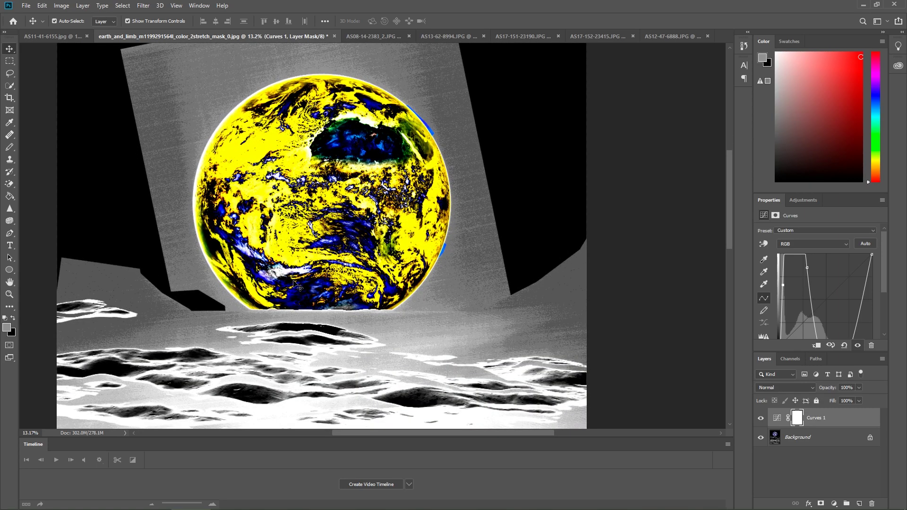
Examine the whole Earth-and-limb composite, comparing the tilted rectangle around the Earth with the black sky and lunar surface.
scroll(293, 279, "down", 3)
key("super")
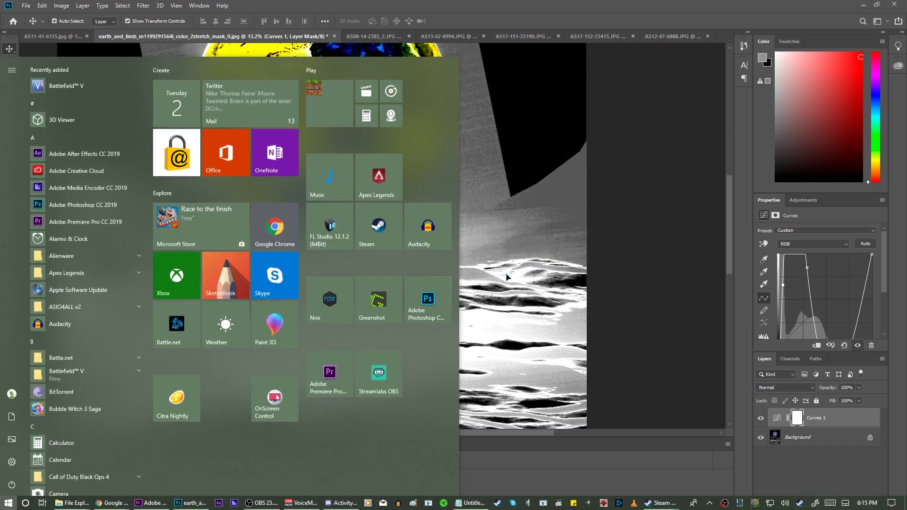
key("super")
scroll(329, 258, "down", 3)
scroll(329, 257, "down", 1)
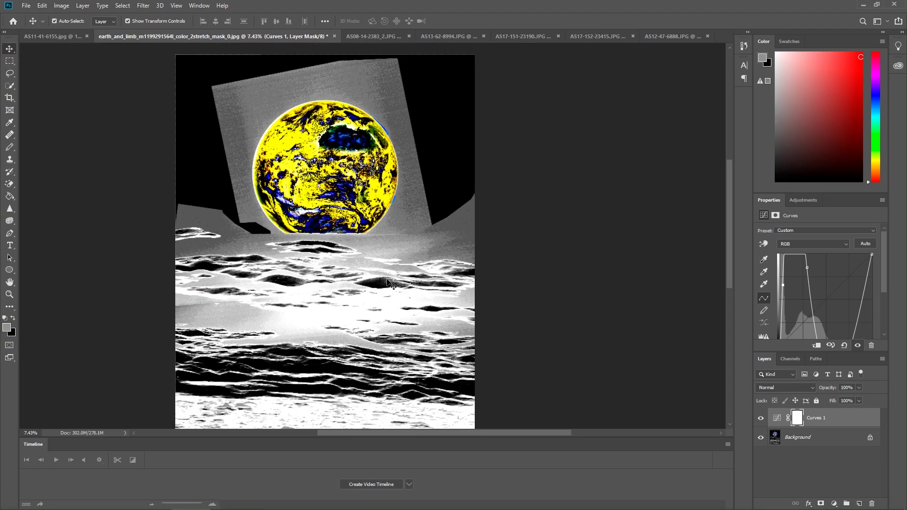
scroll(388, 282, "up", 1)
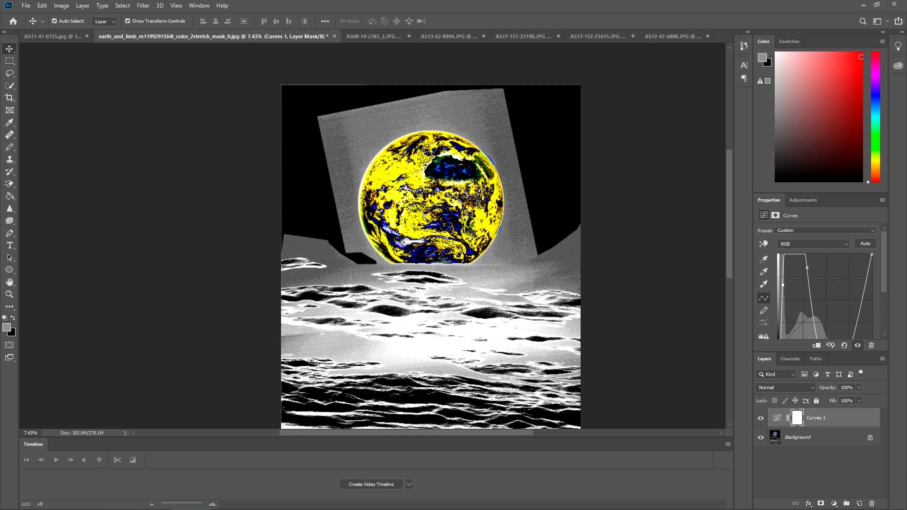
scroll(459, 255, "down", 3)
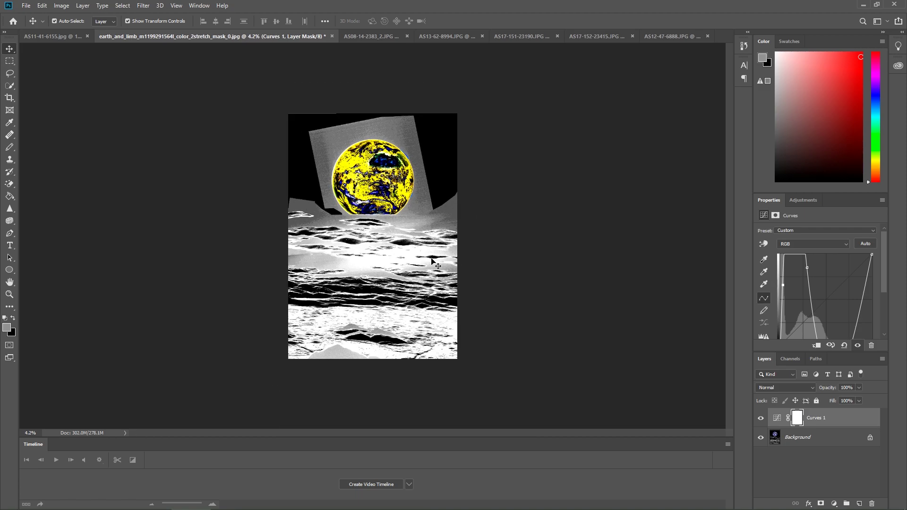
scroll(280, 250, "up", 2)
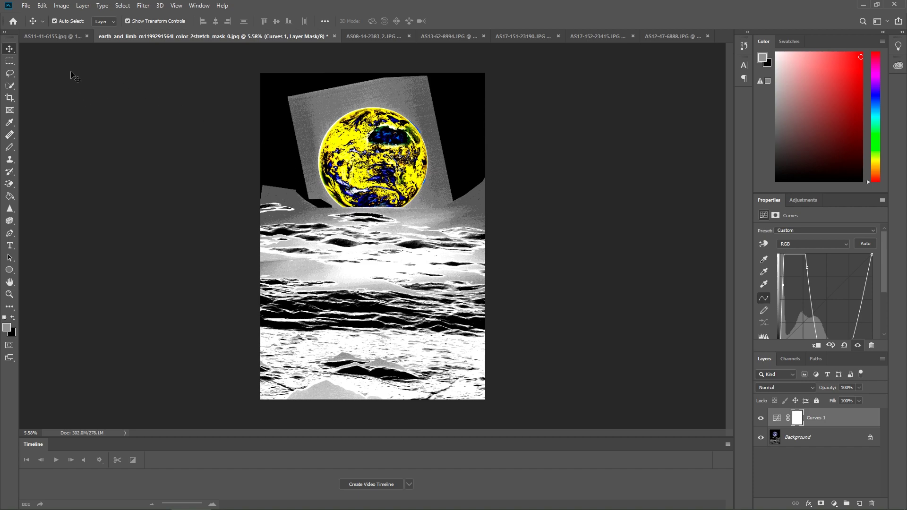
Compare the Moon photo AS11-41-6155.jpg with the adjusted Earth-and-limb image, ending on the Moon photo.
left_click(72, 37)
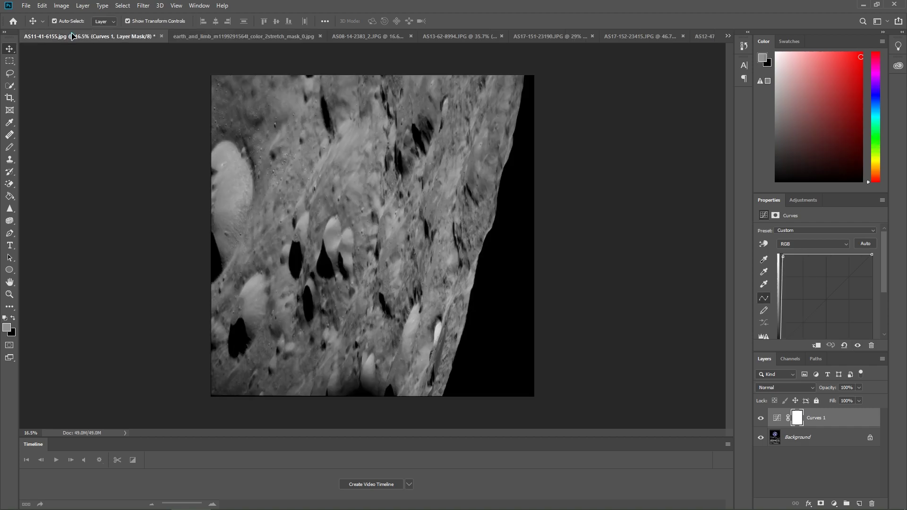
left_click(214, 40)
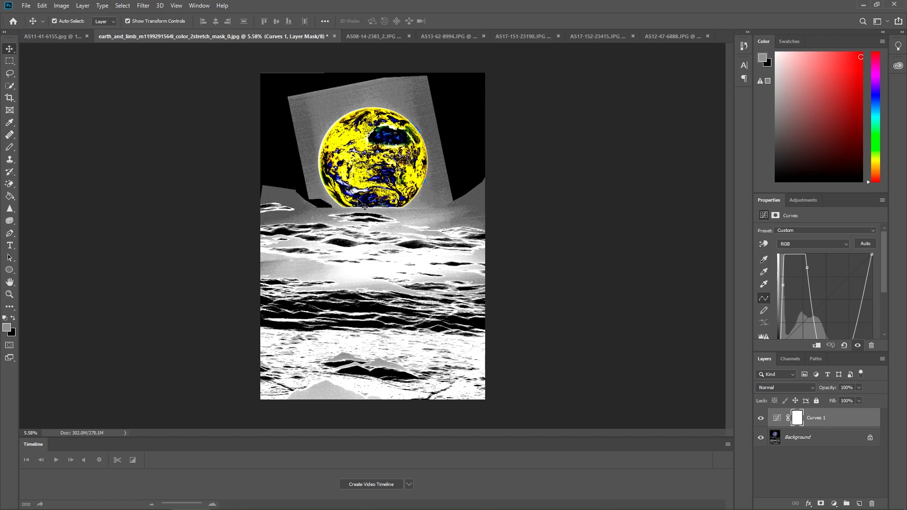
left_click(52, 37)
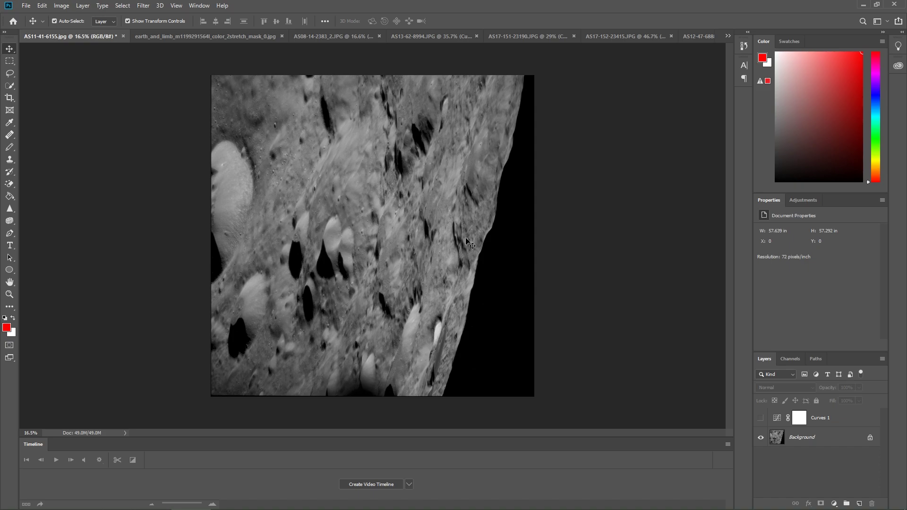
Switch to Chrome and bring up the Metabunk page about six giant towers on the Moon.
mouse_move(232, 502)
mouse_move(102, 504)
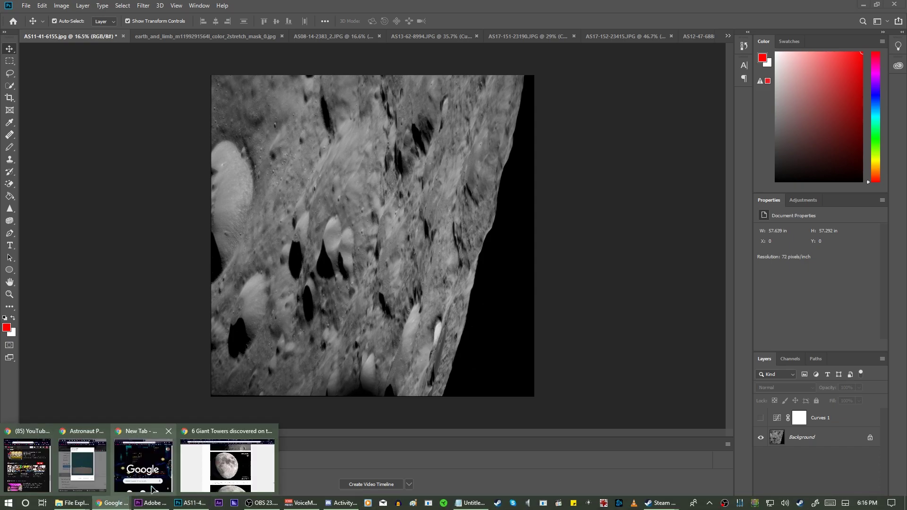
left_click(202, 478)
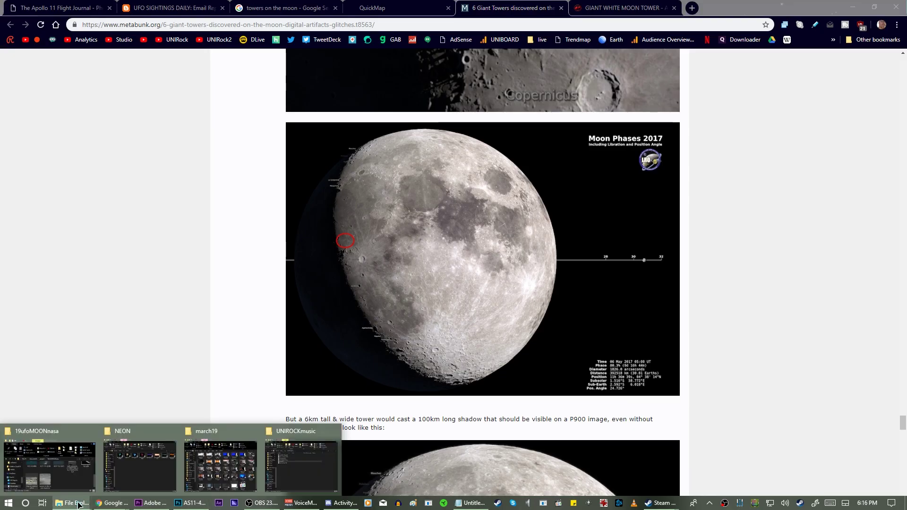
Switch to ship-on-moon-surface.jpg in Photos, fill the screen with its window, and enlarge the labelled ship and shadow.
mouse_move(209, 478)
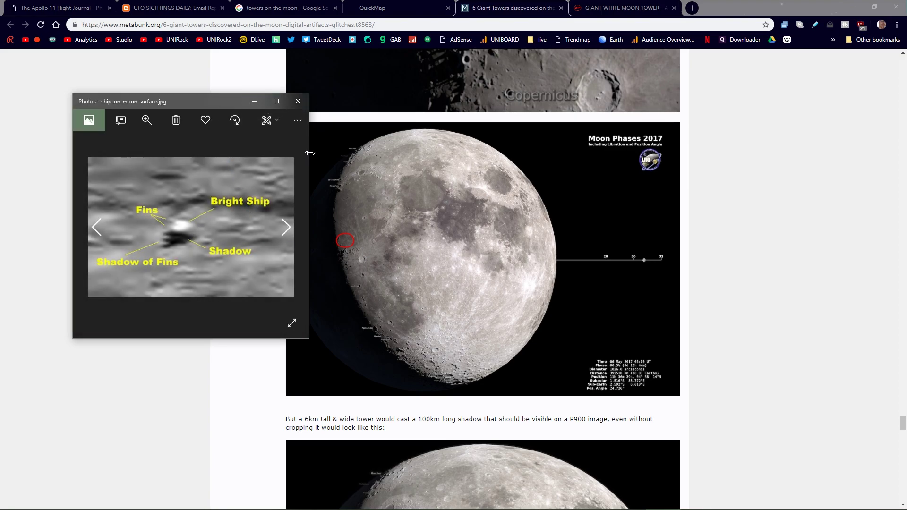
left_click_drag(310, 152, 755, 153)
double_click(529, 107)
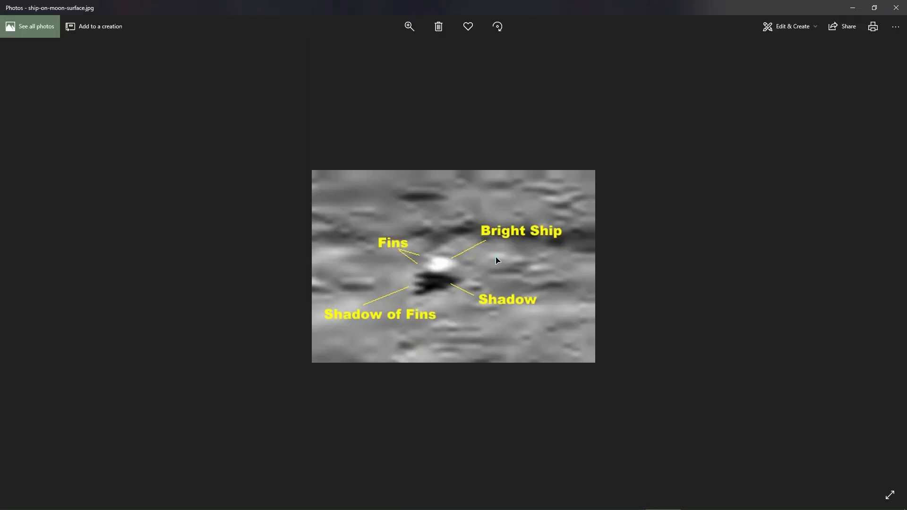
scroll(458, 253, "up", 3)
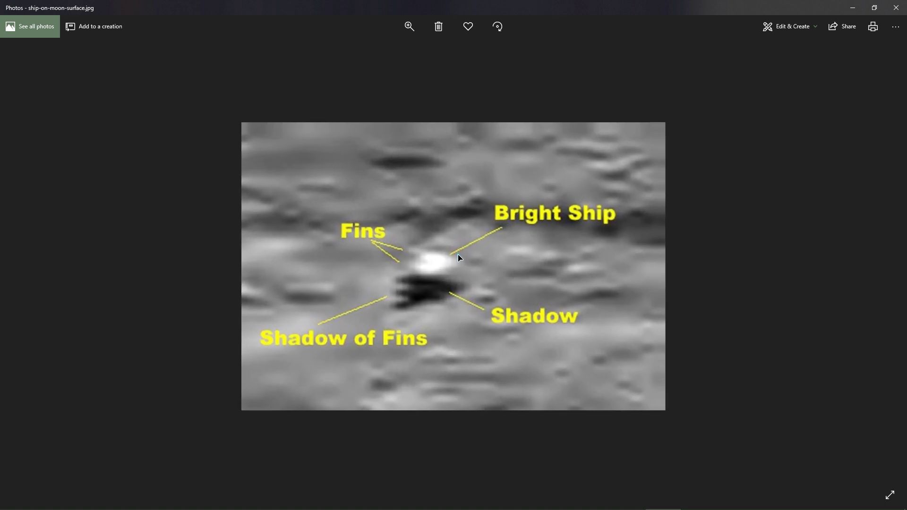